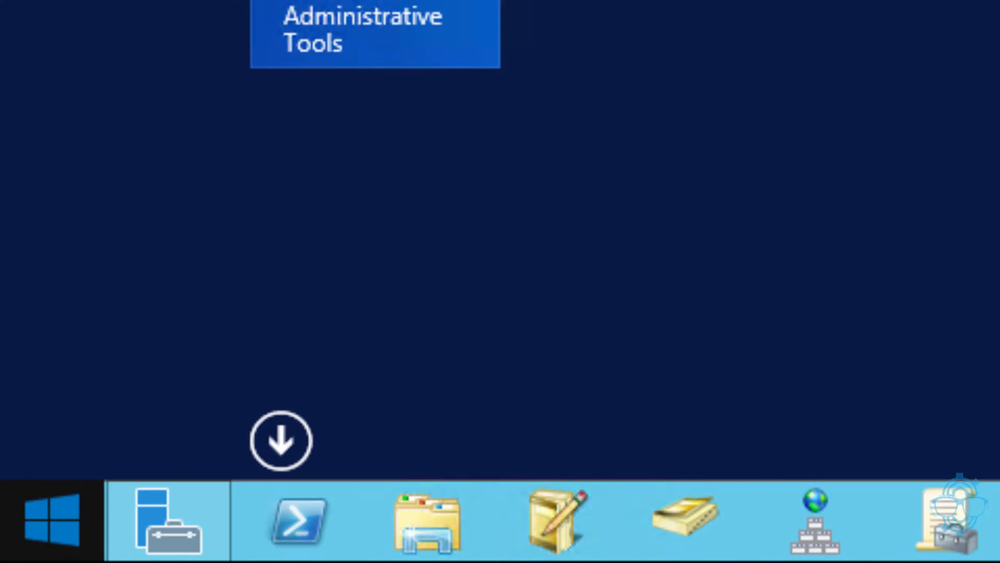
From the Start screen, go to the desktop where the Configuration Manager console is running
click(271, 444)
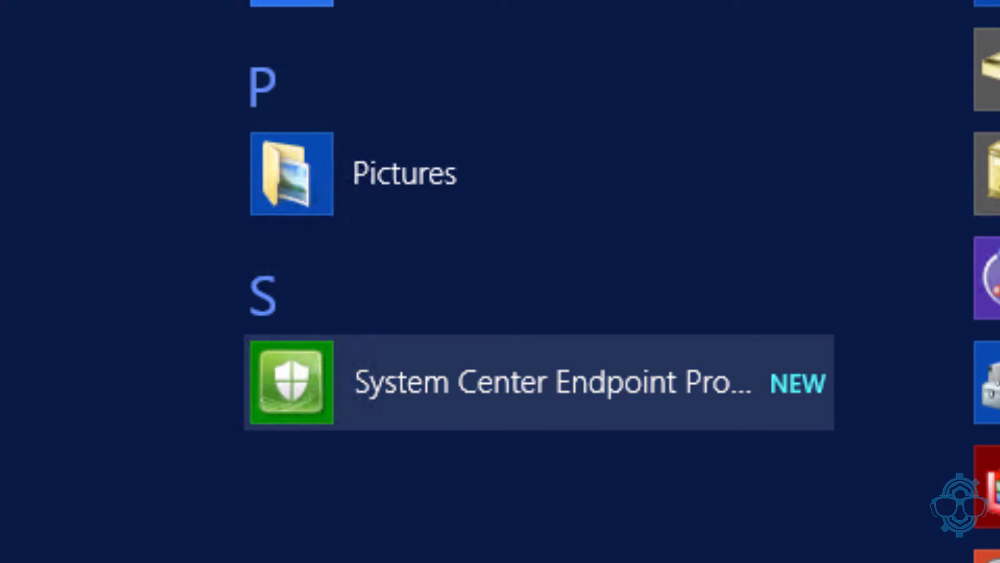
click(71, 532)
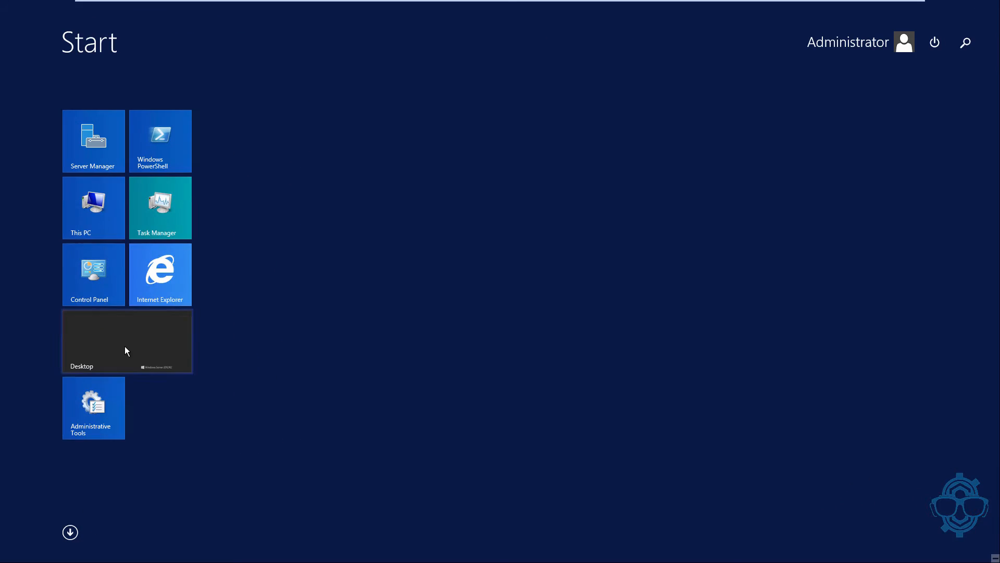
click(125, 347)
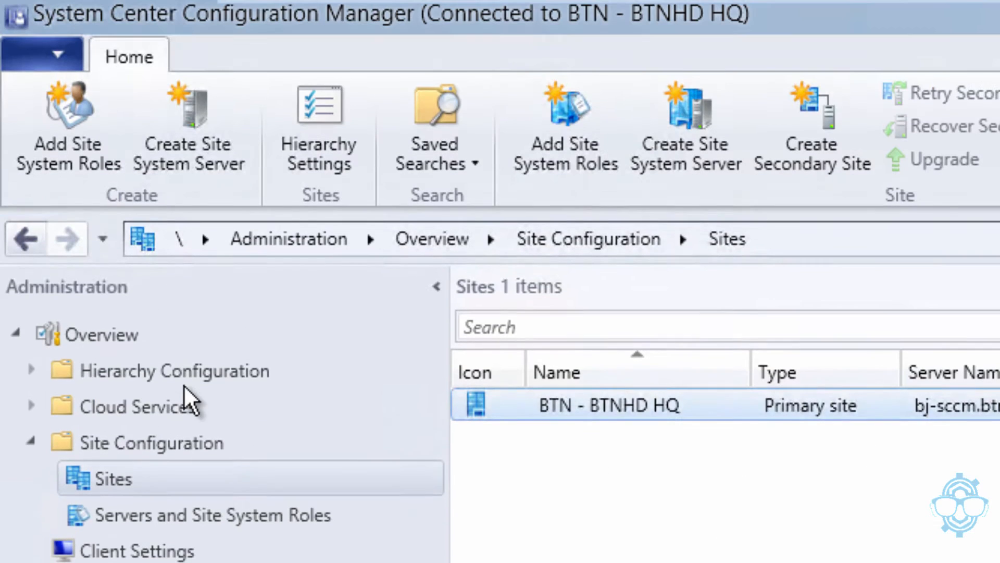
Under Administration > Site Configuration > Sites, show Configure Site Components for BTN - BTNHD HQ
click(136, 333)
click(129, 444)
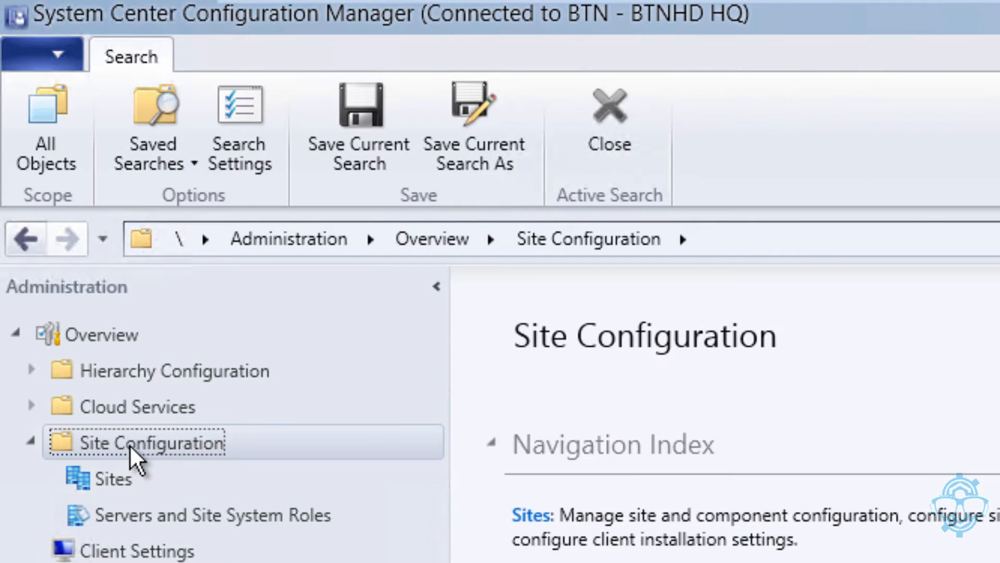
click(120, 492)
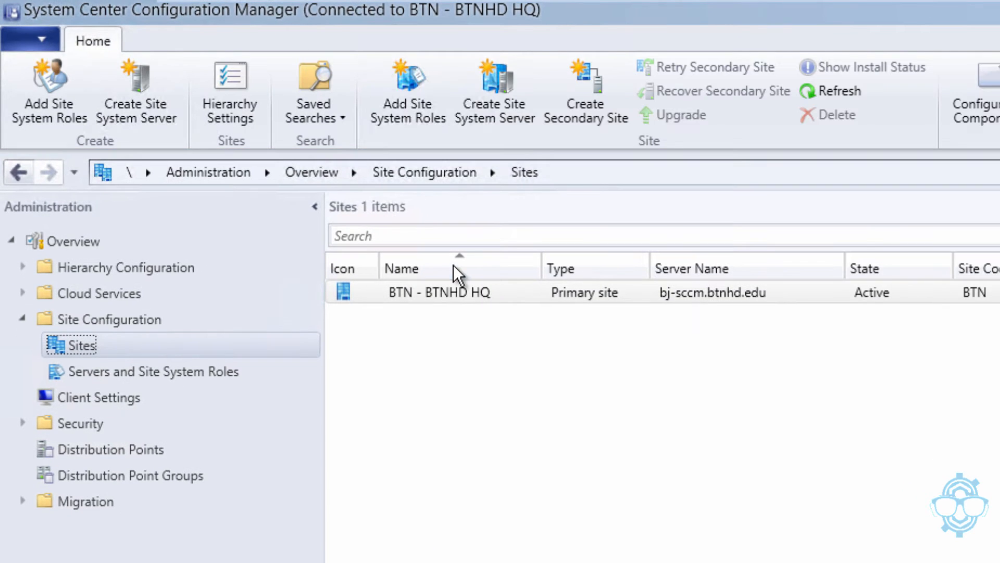
click(627, 413)
right_click(452, 297)
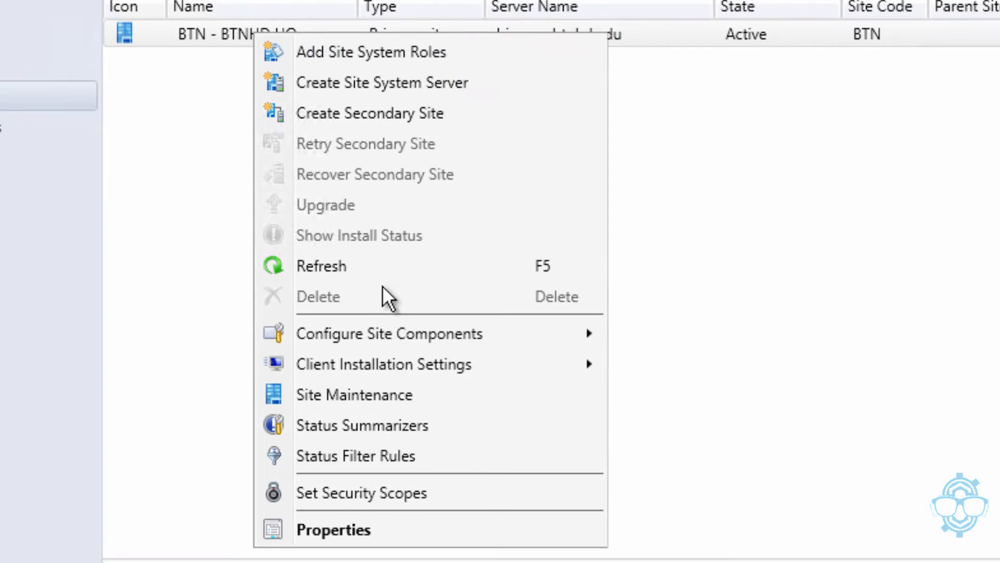
mouse_move(383, 313)
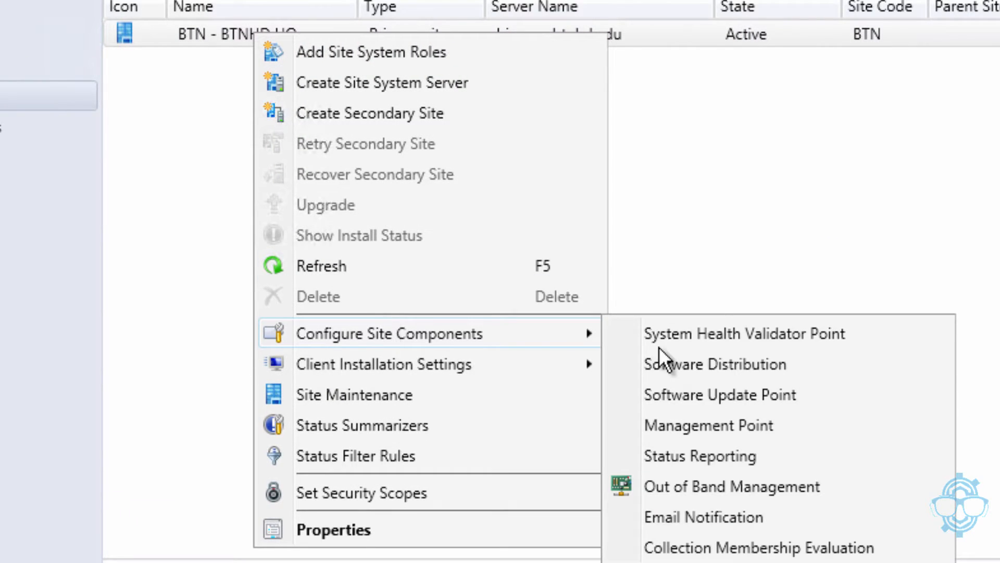
Enable alert e-mail notification with SMTP server 192.168.47.144 and the alerts sender address
click(714, 518)
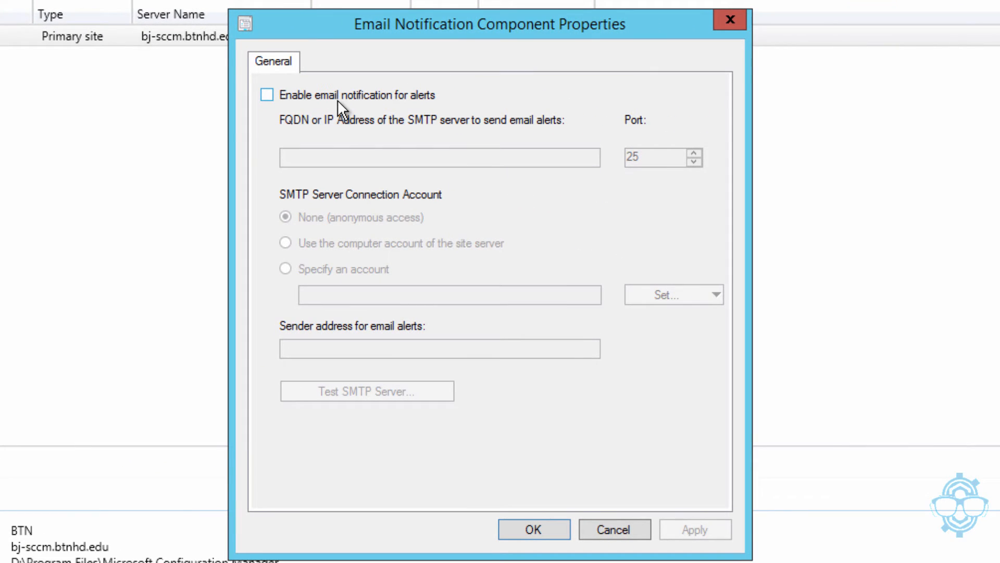
click(336, 99)
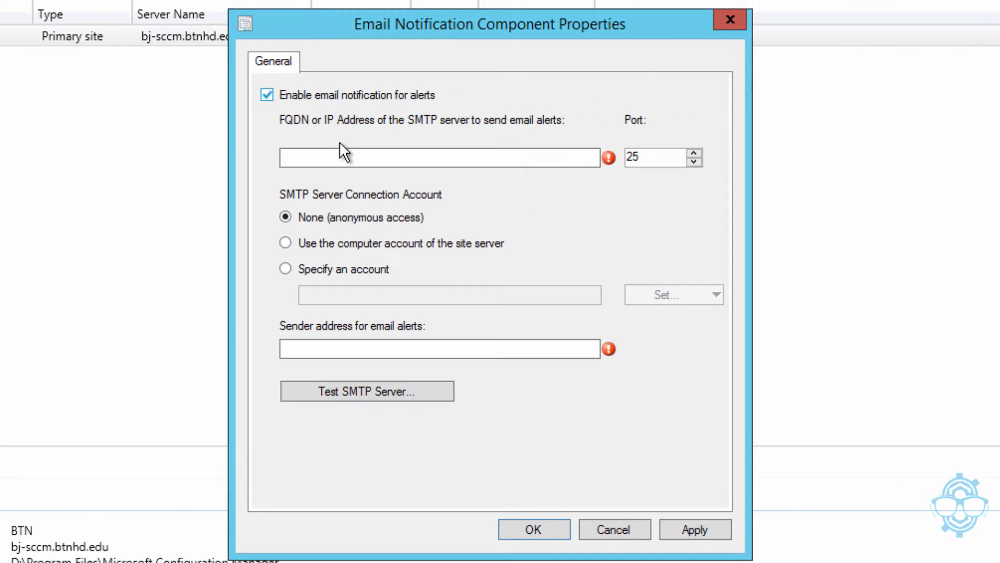
click(341, 159)
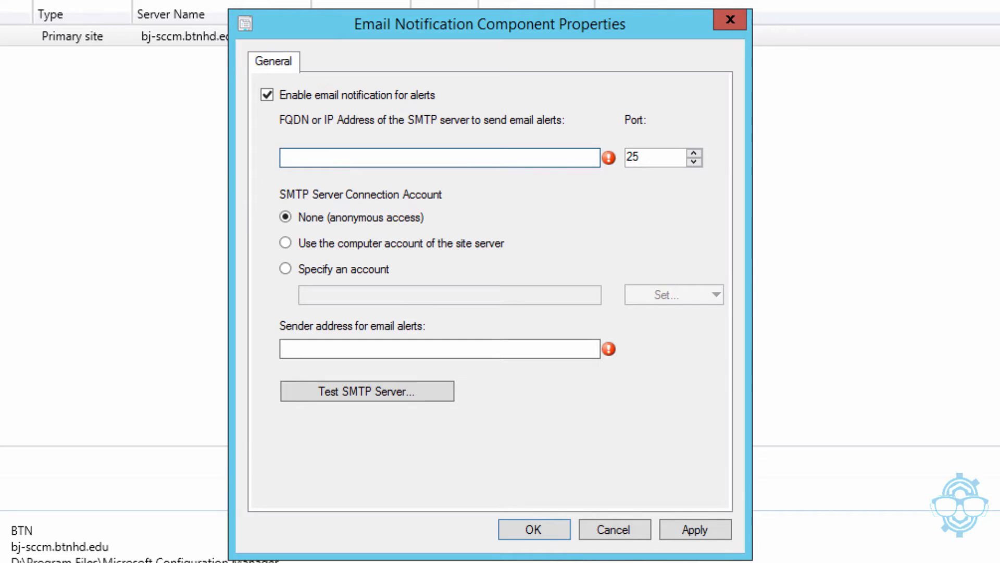
text(192.168)
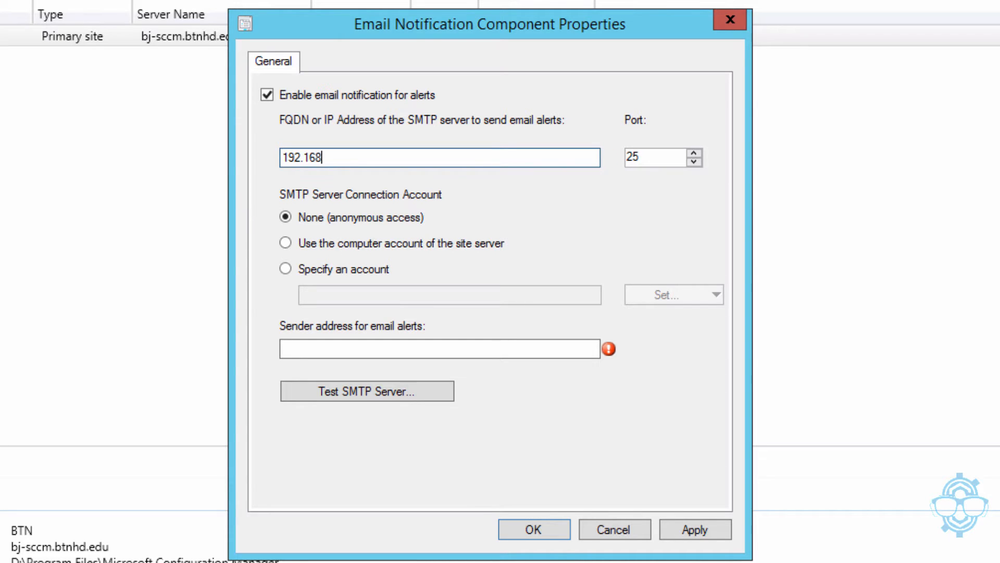
text(.47.144)
click(517, 353)
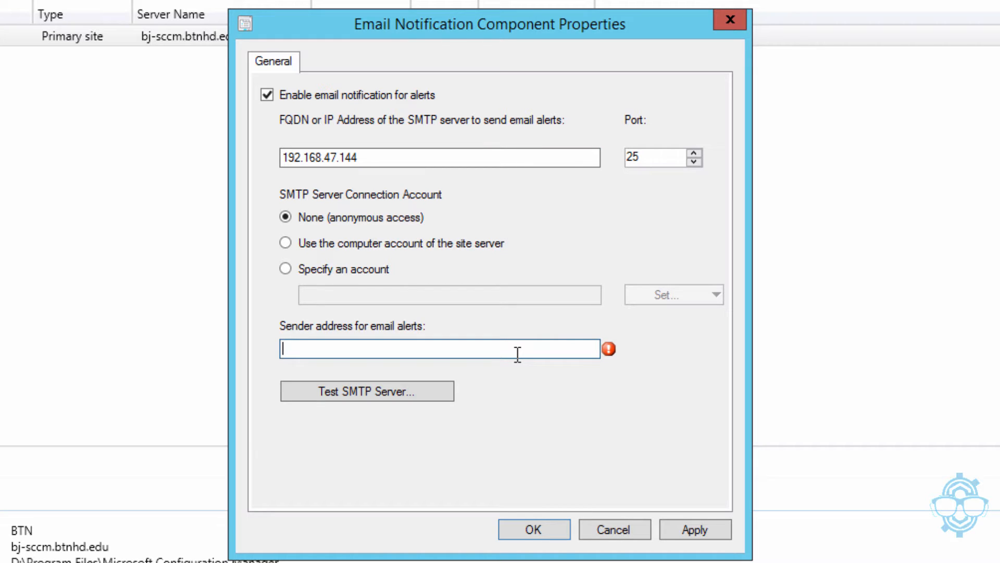
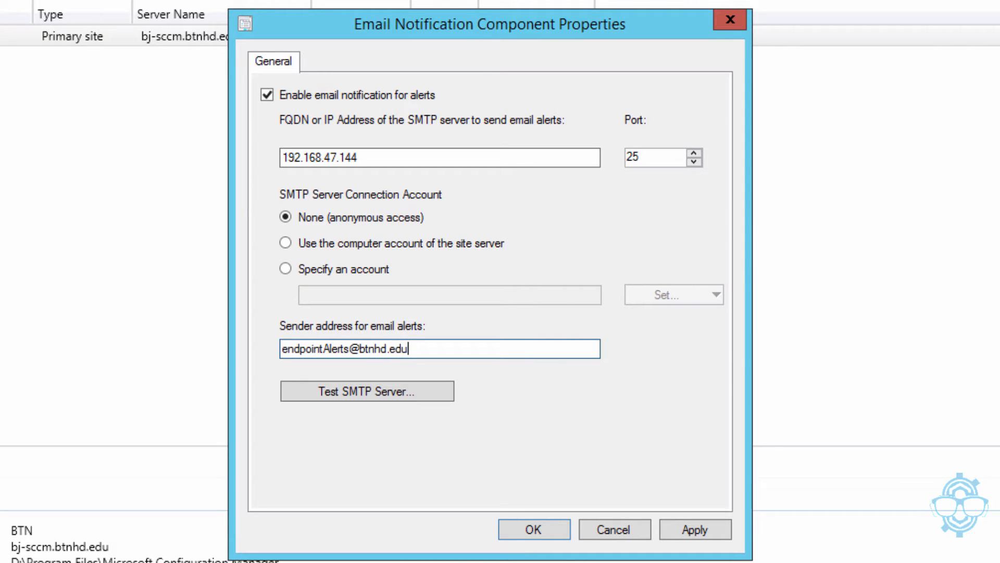
Send a test e-mail to a recipient address to verify the SMTP server connection
click(392, 391)
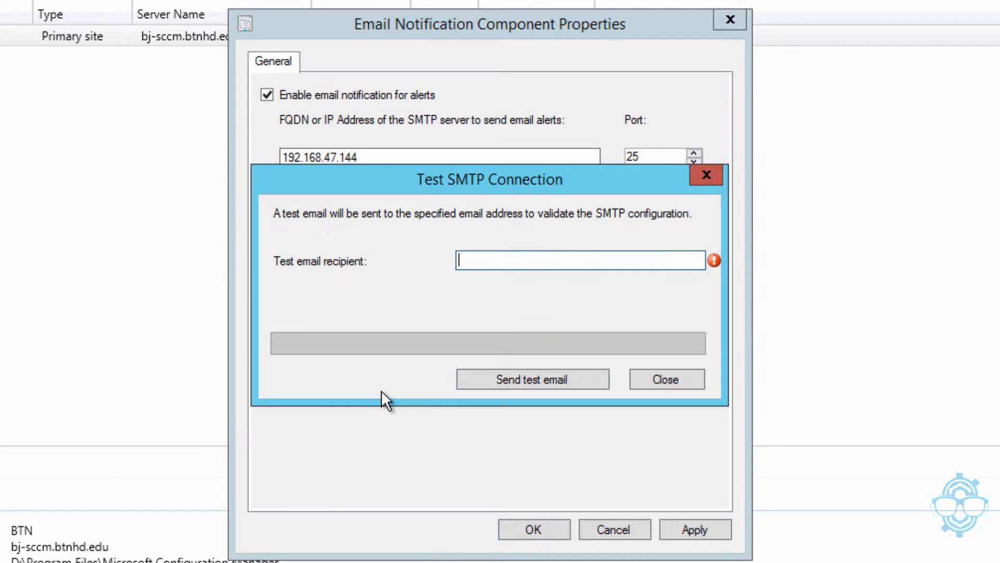
text(b)
key(BackSpace)
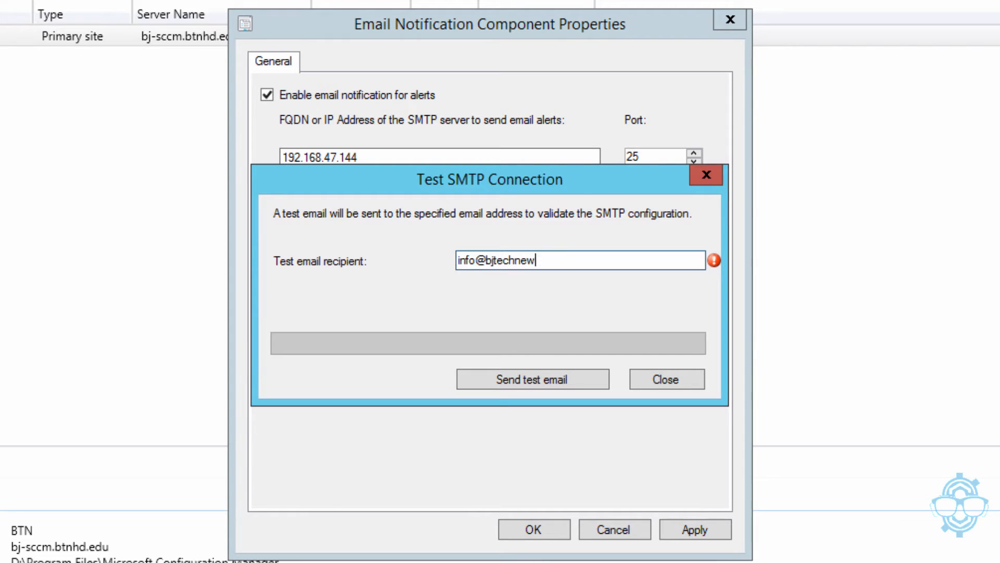
click(516, 378)
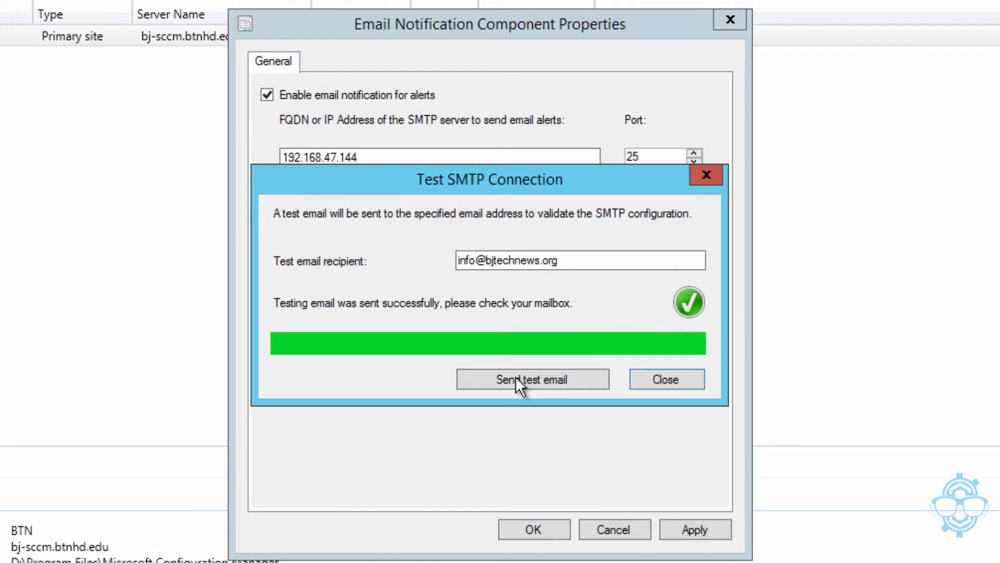
click(656, 382)
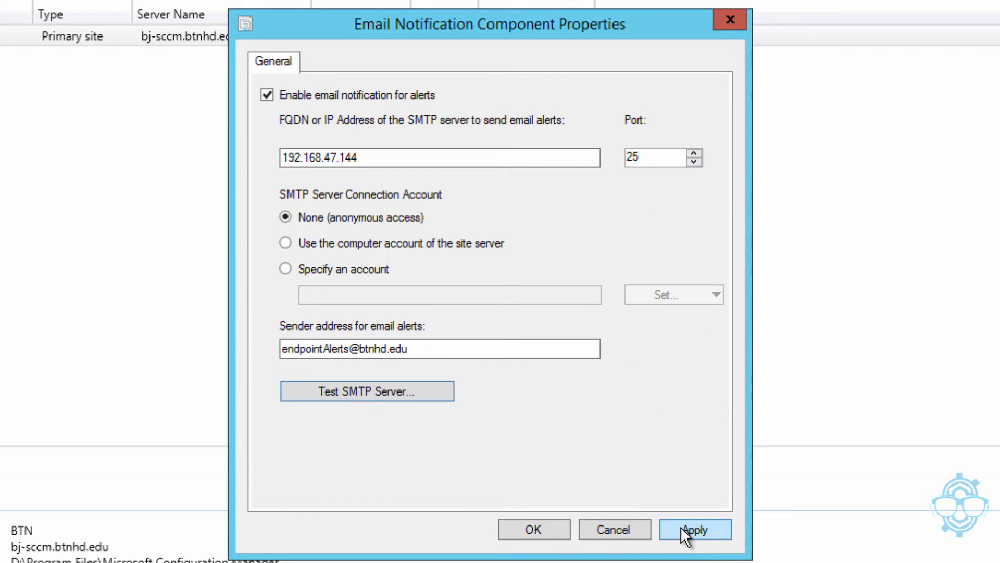
Save the e-mail notification settings and go to Assets and Compliance > Device Collections
click(542, 529)
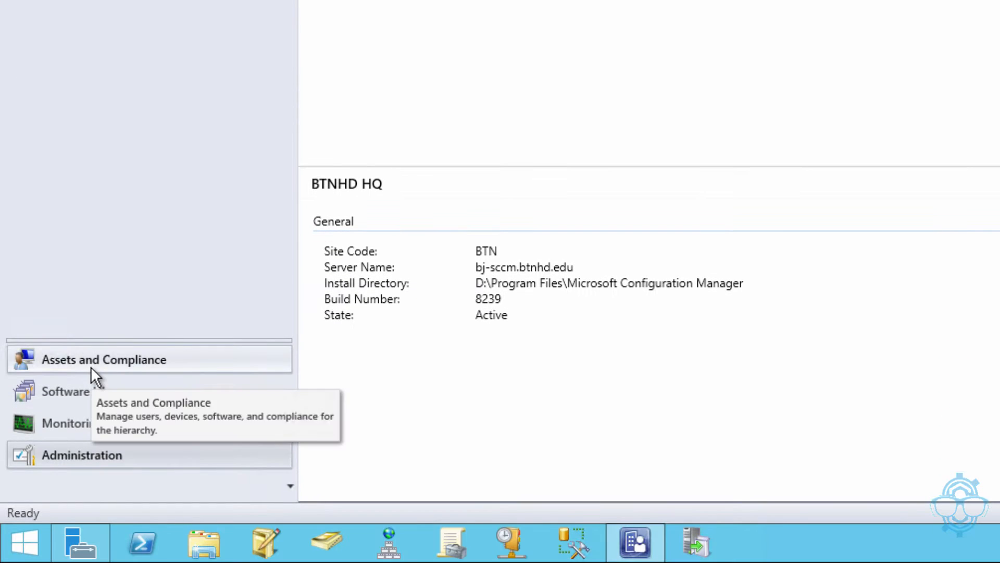
click(91, 367)
click(127, 289)
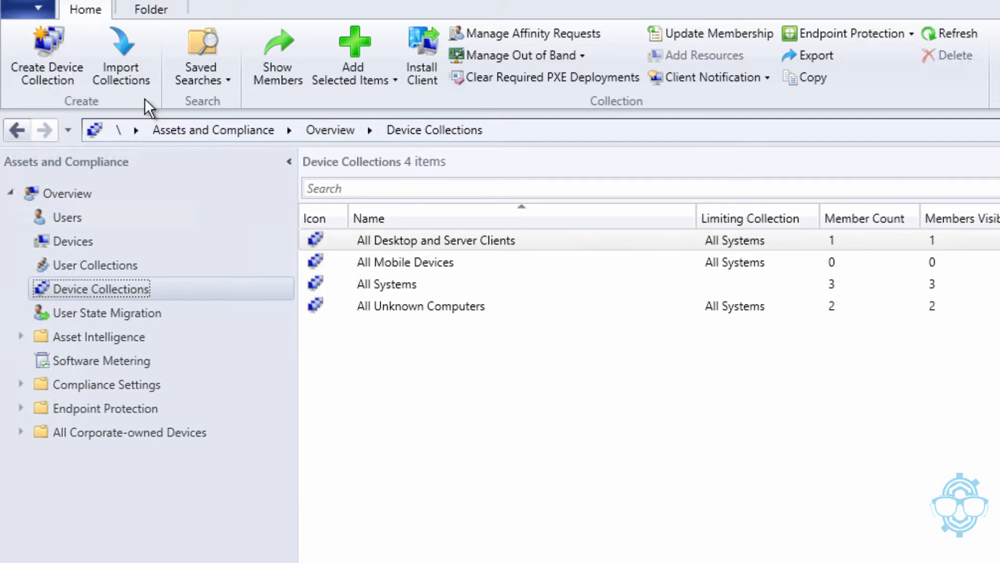
Create device collection 'All Windows 10 Systems' limited to the All Systems collection
click(43, 55)
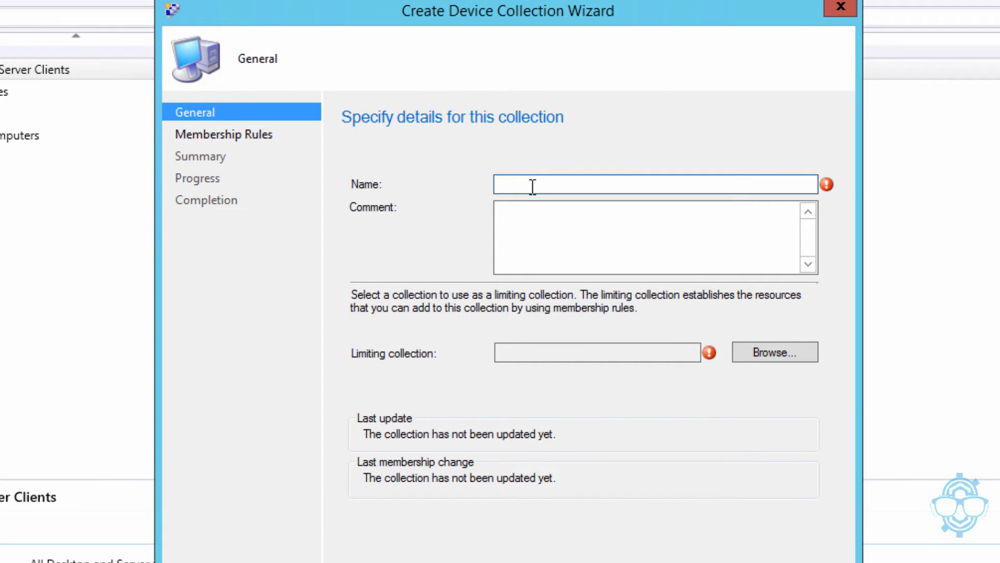
text(All Windows 10 )
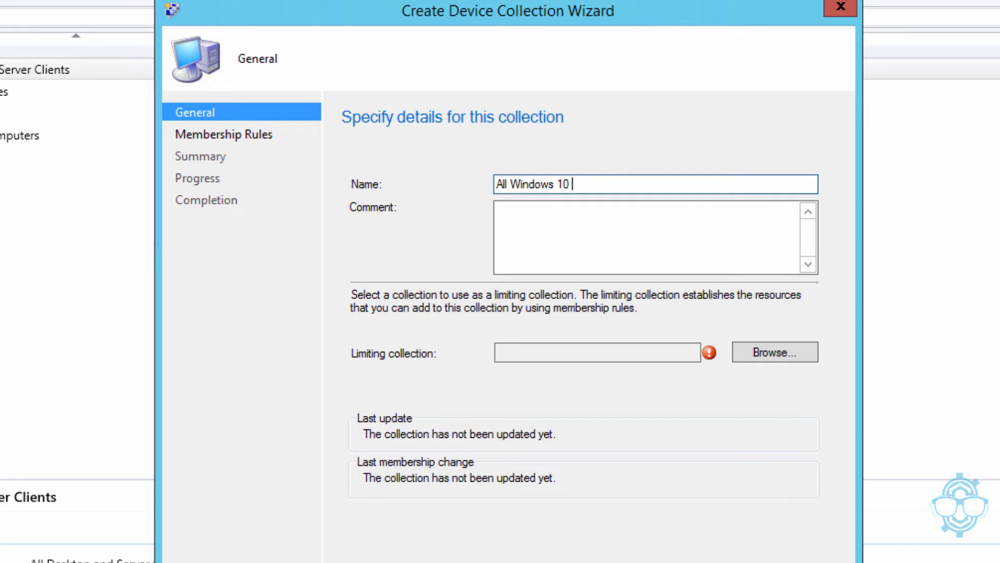
text(Systems)
key(BackSpace)
click(791, 353)
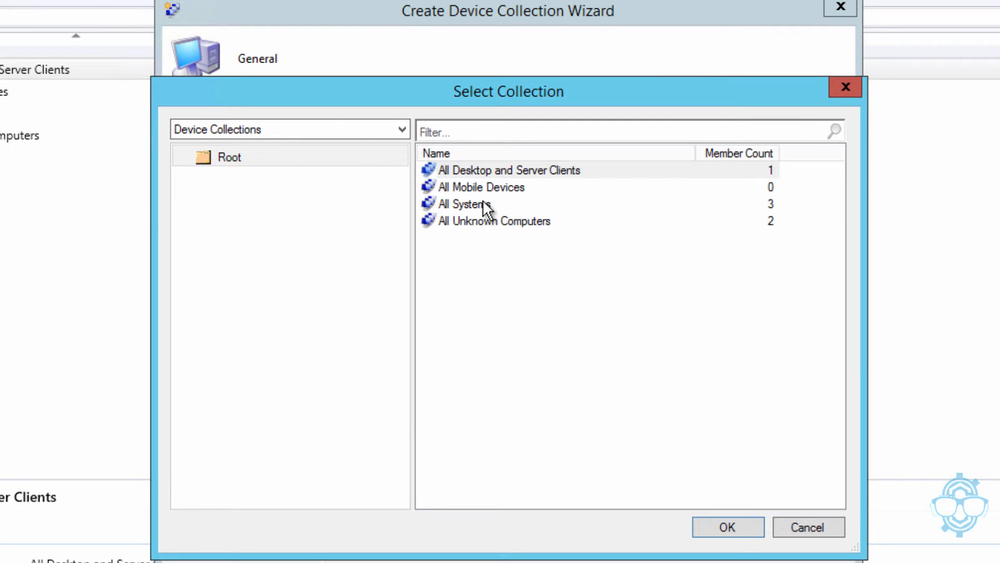
click(483, 206)
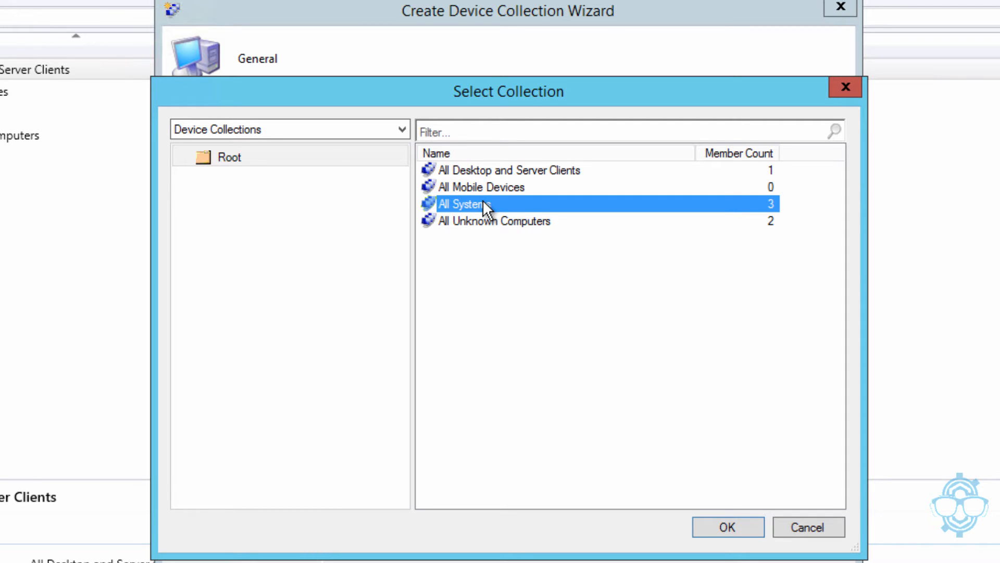
click(700, 529)
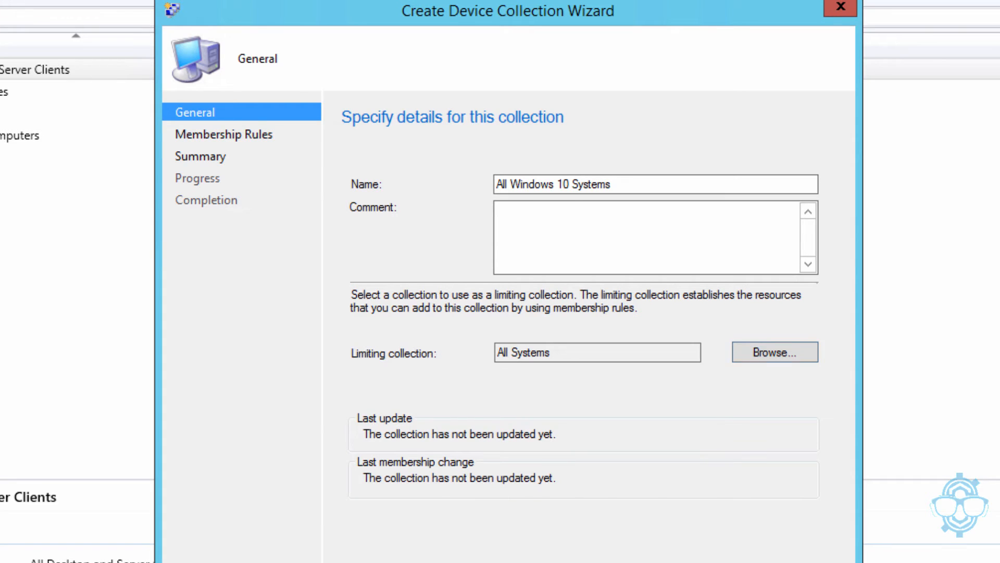
key(alt+n)
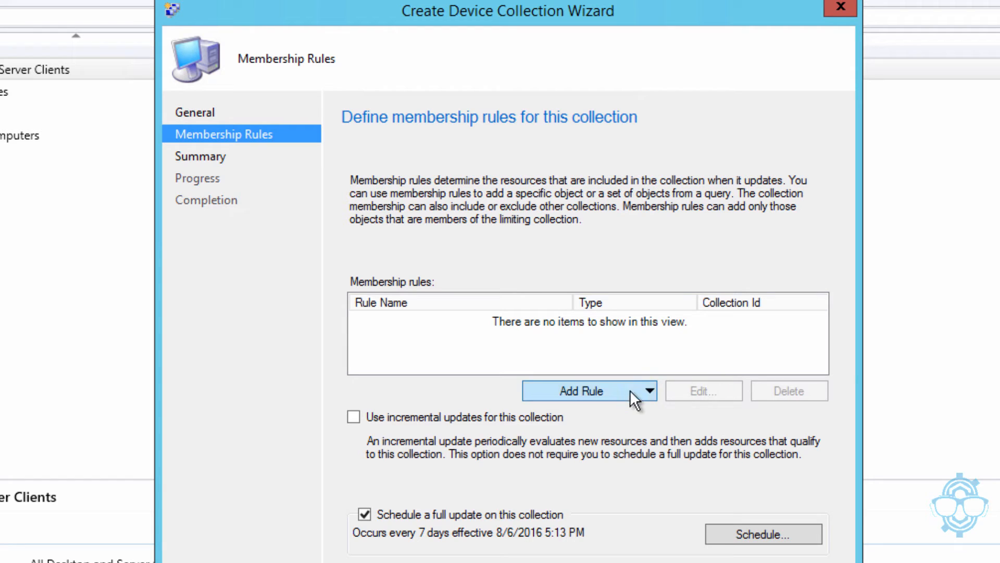
Add a query membership rule named 'All Windows 10 Systems' and open its query as WQL
click(649, 390)
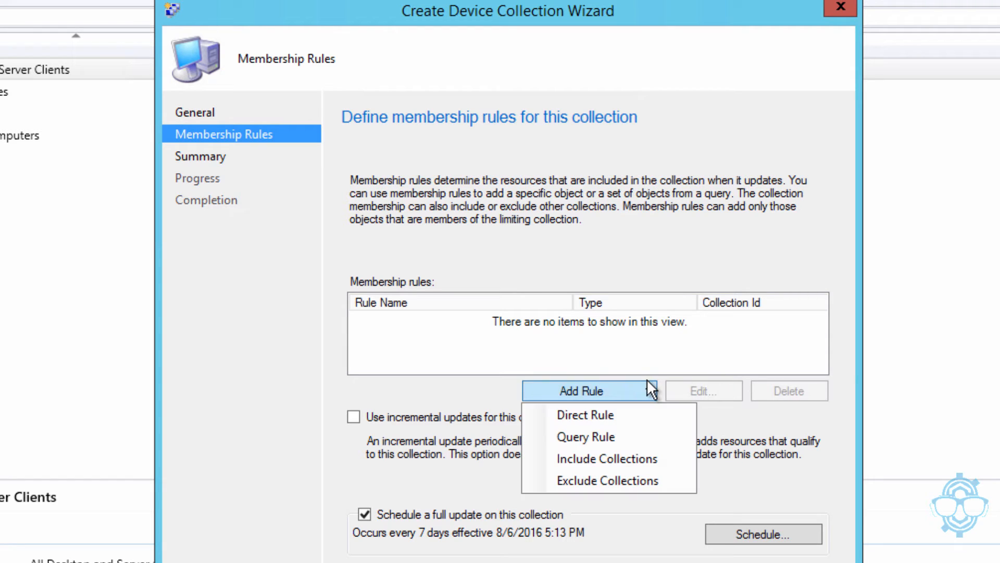
click(595, 436)
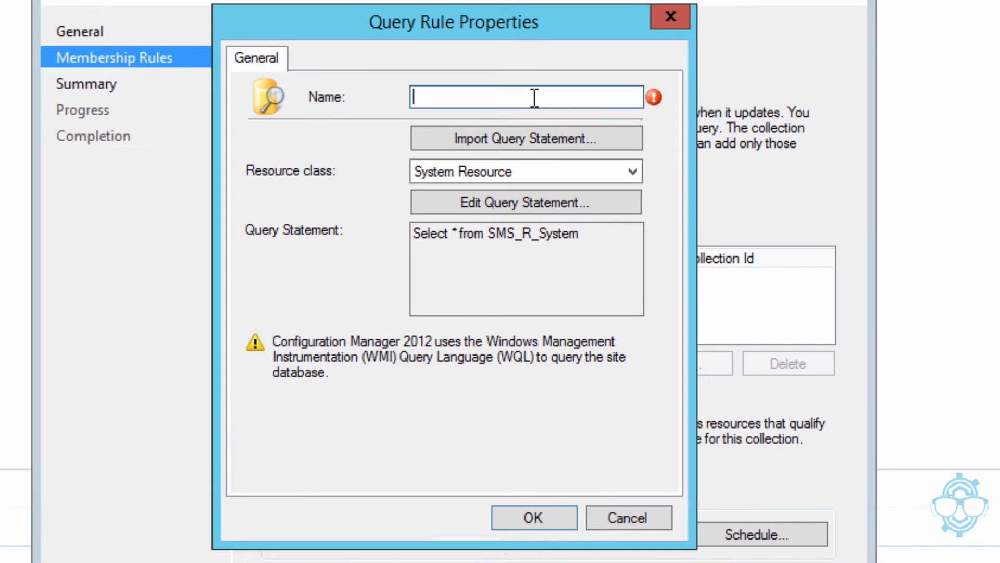
text(All Windows )
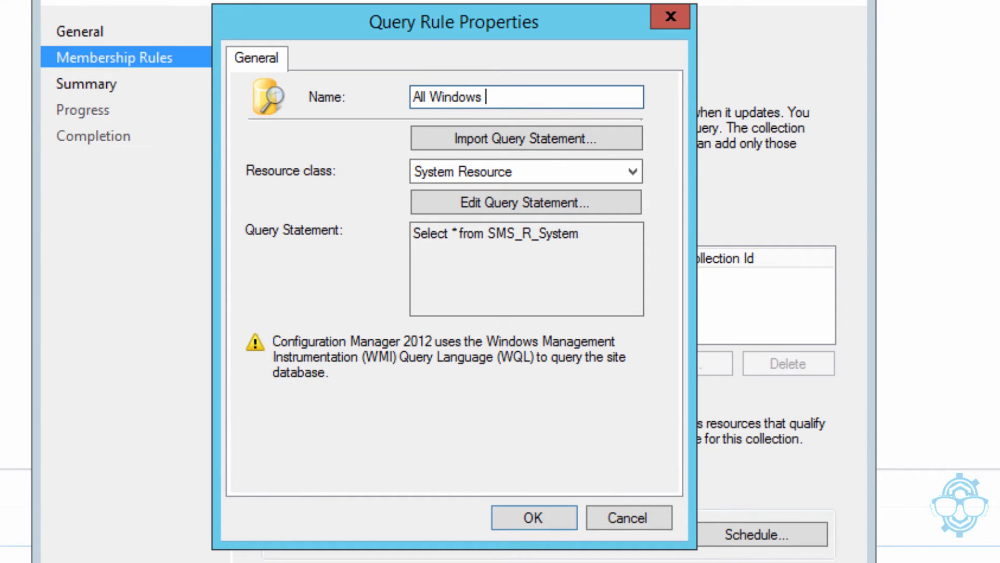
text(10 Systems)
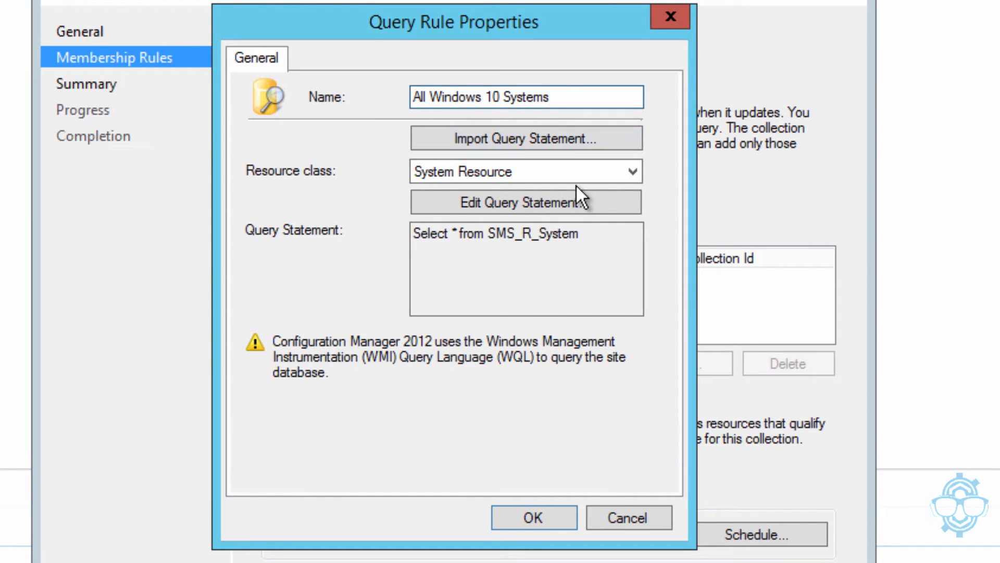
click(556, 203)
click(317, 519)
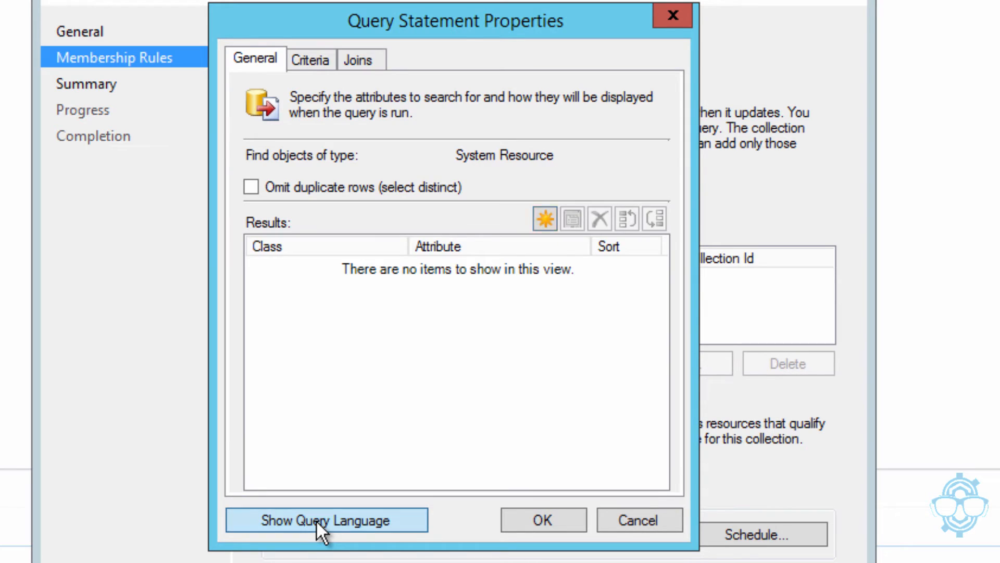
Append 'where SMS_R_System.OperatingSystemNameandVersion like "%Workstation 10.0%"' to the query and accept it
click(509, 205)
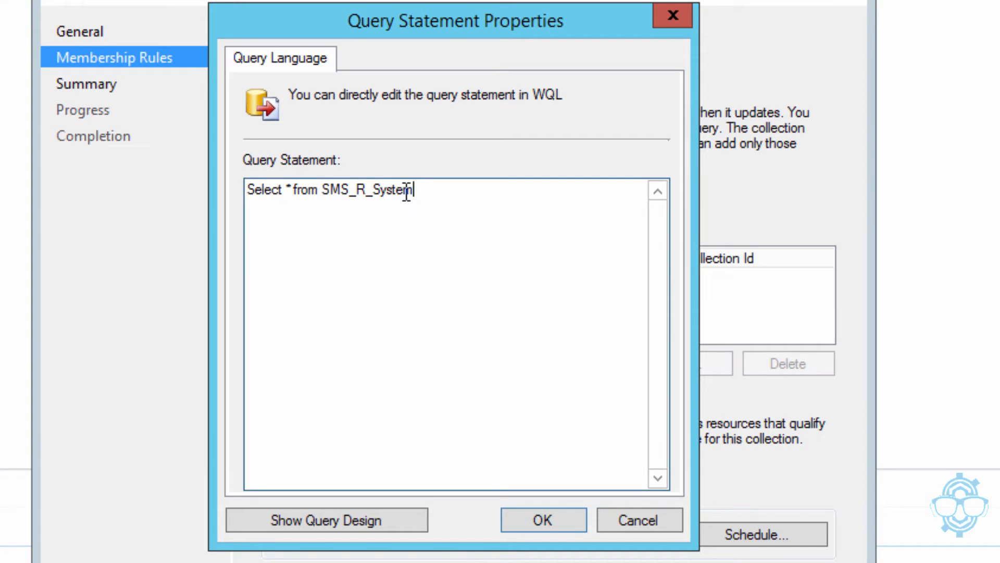
text(where SMS_)
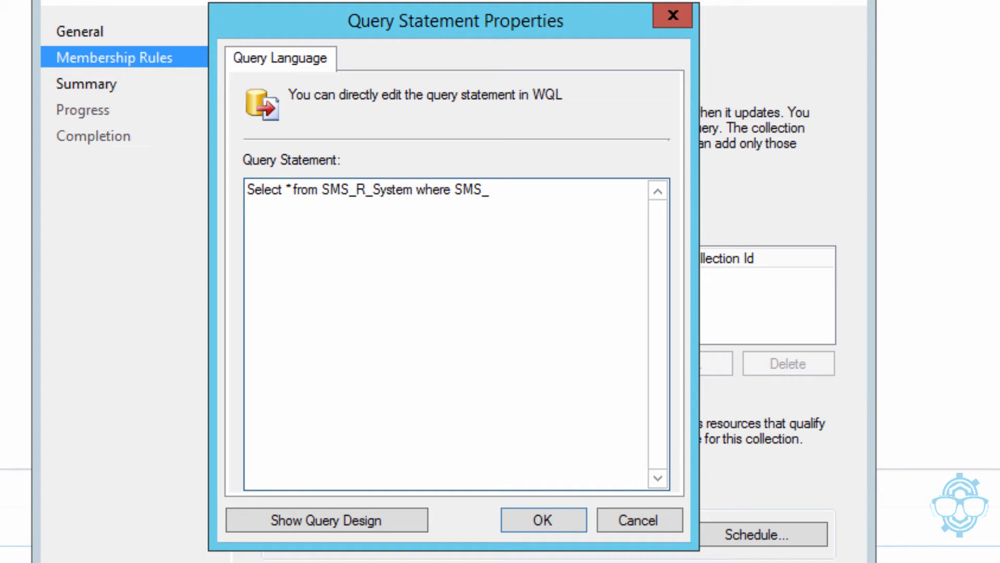
text(R_System.Opear)
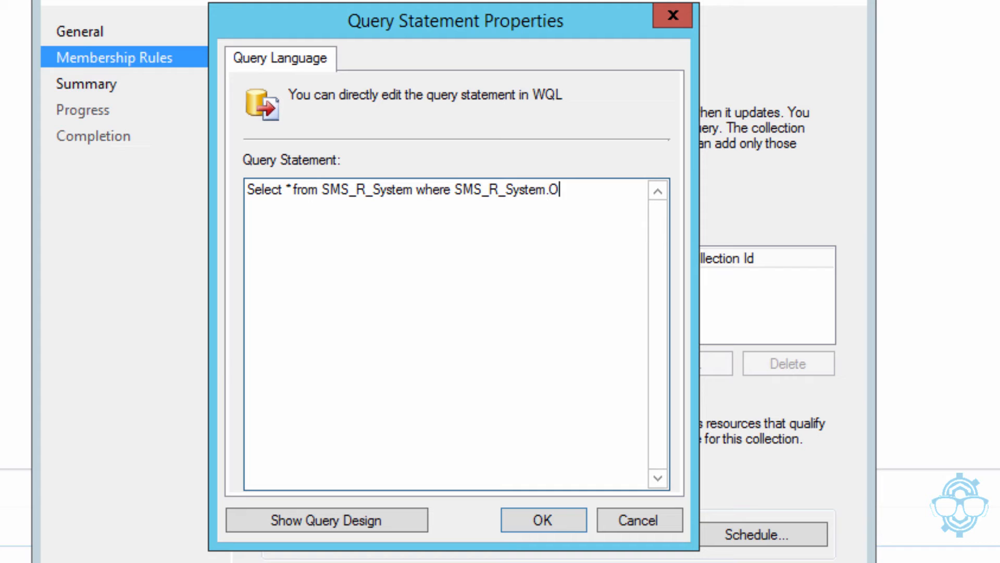
key(BackSpace)
key(BackSpace)
text(ratin)
text(gSys)
text(tem)
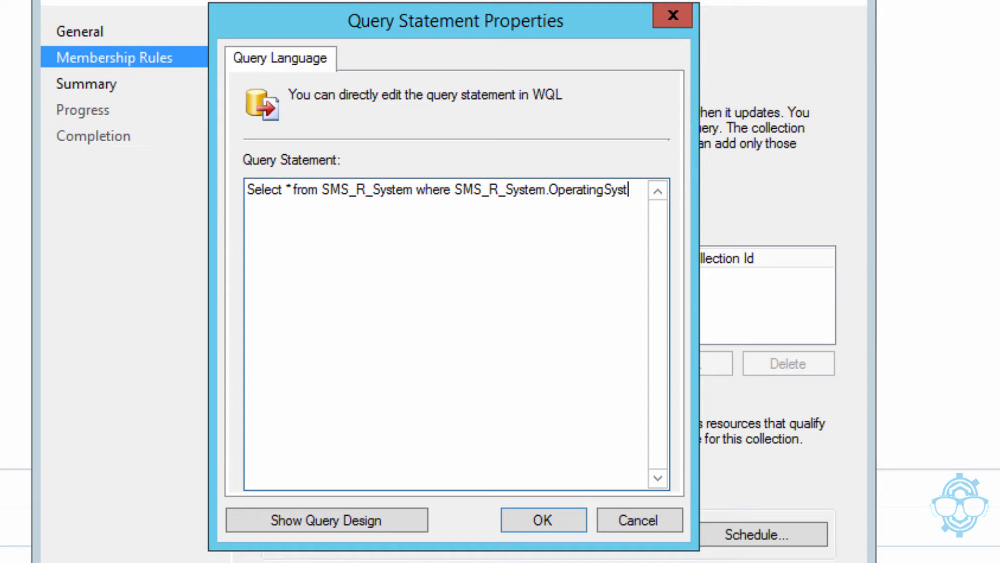
text(Nam)
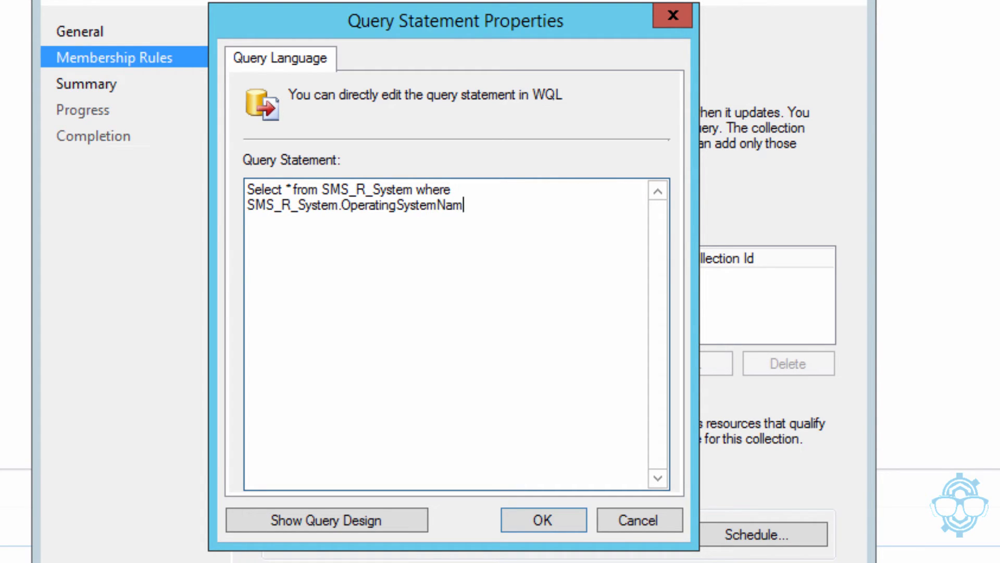
text(eandVersion like )
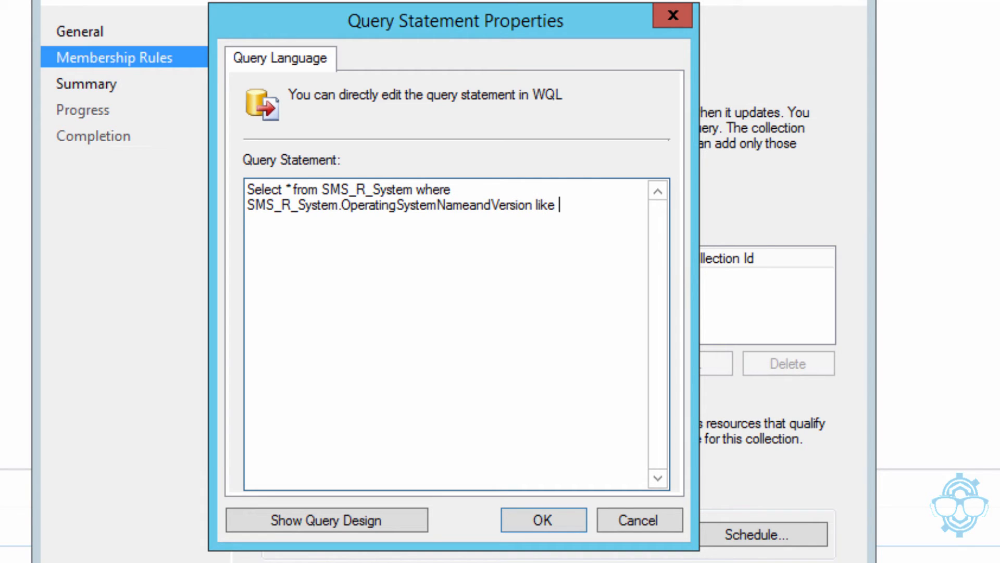
text("%Workstation)
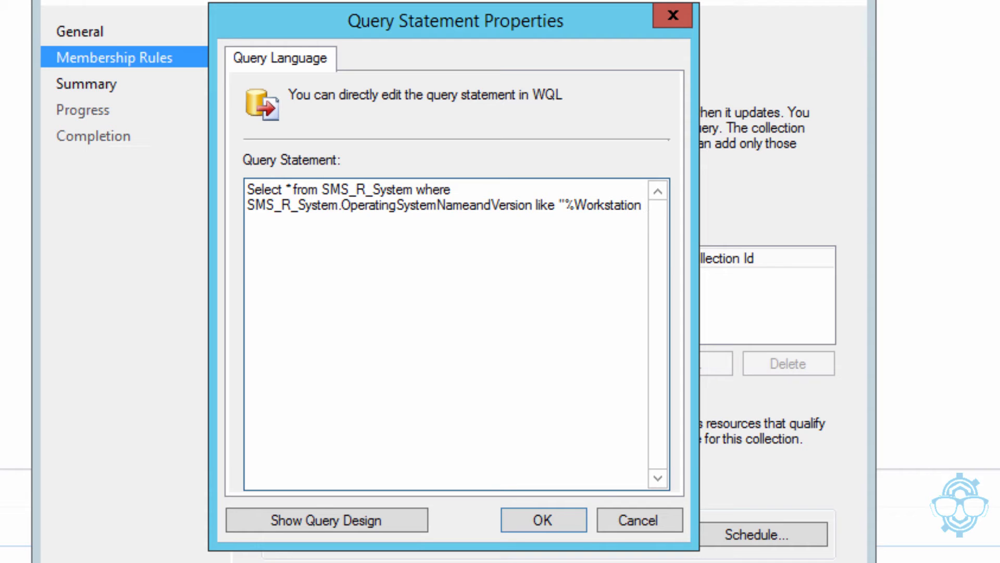
text(10.0%")
click(532, 517)
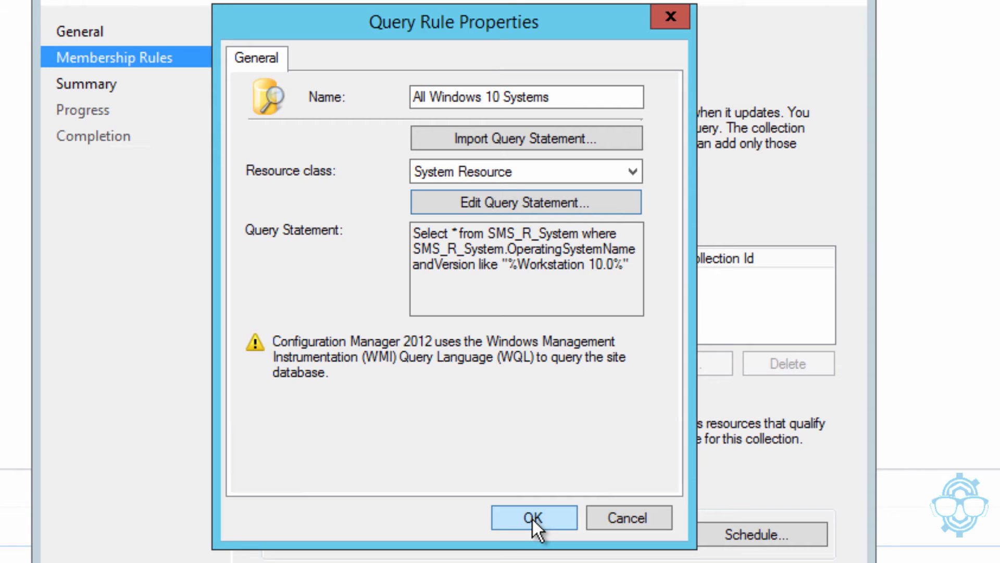
Save the query rule and schedule full collection updates to recur every 10 minutes
click(532, 517)
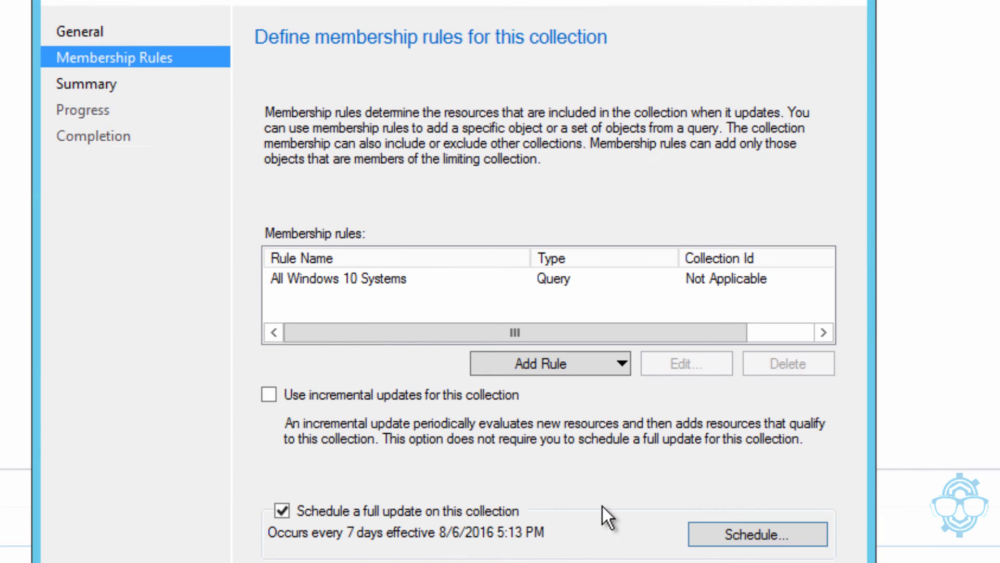
click(725, 526)
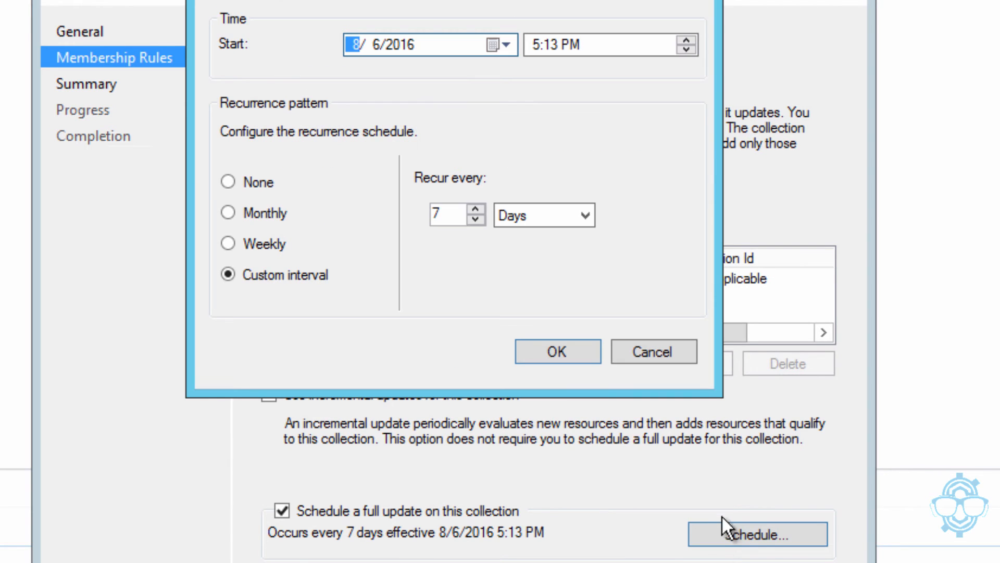
double_click(455, 214)
text(10)
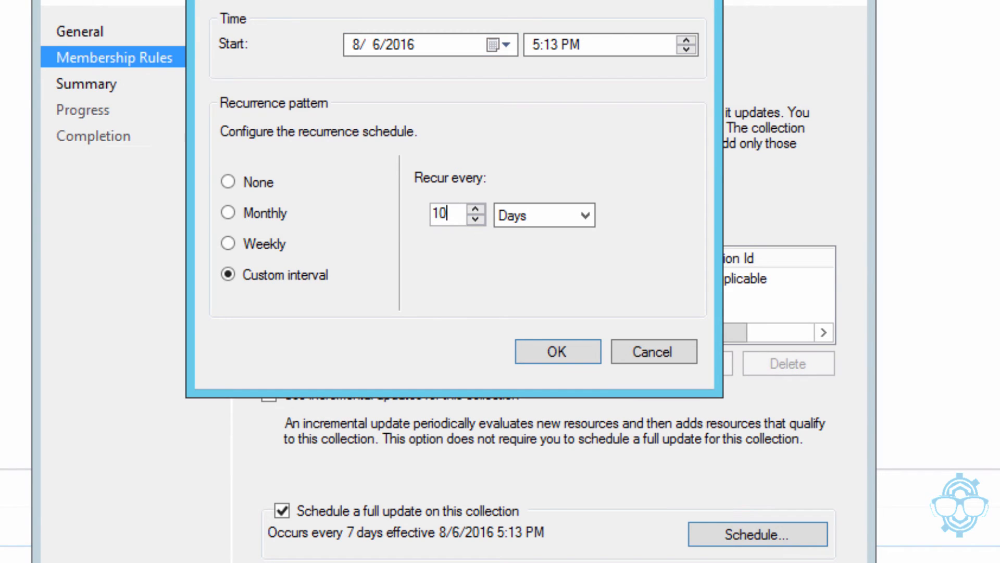
click(515, 214)
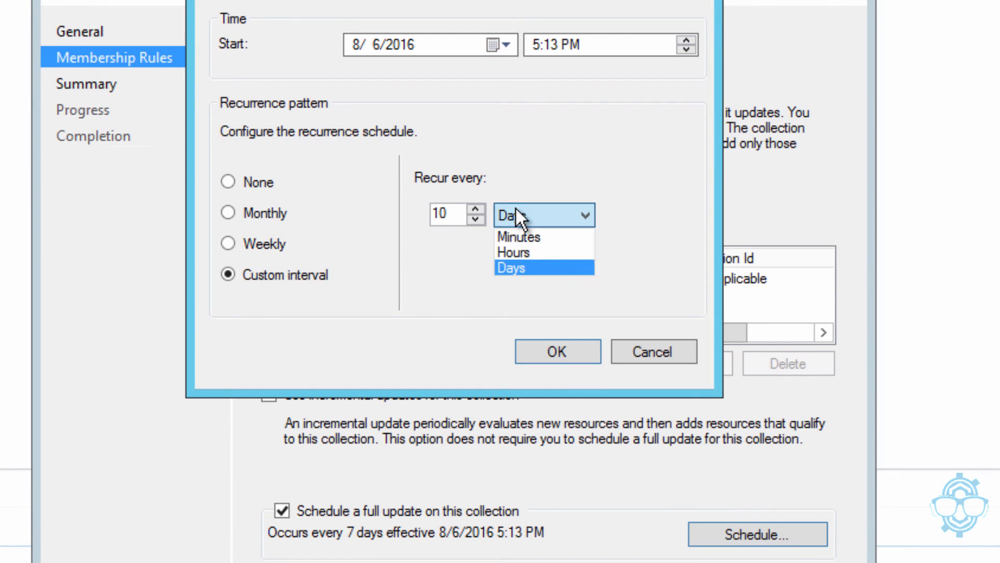
click(547, 235)
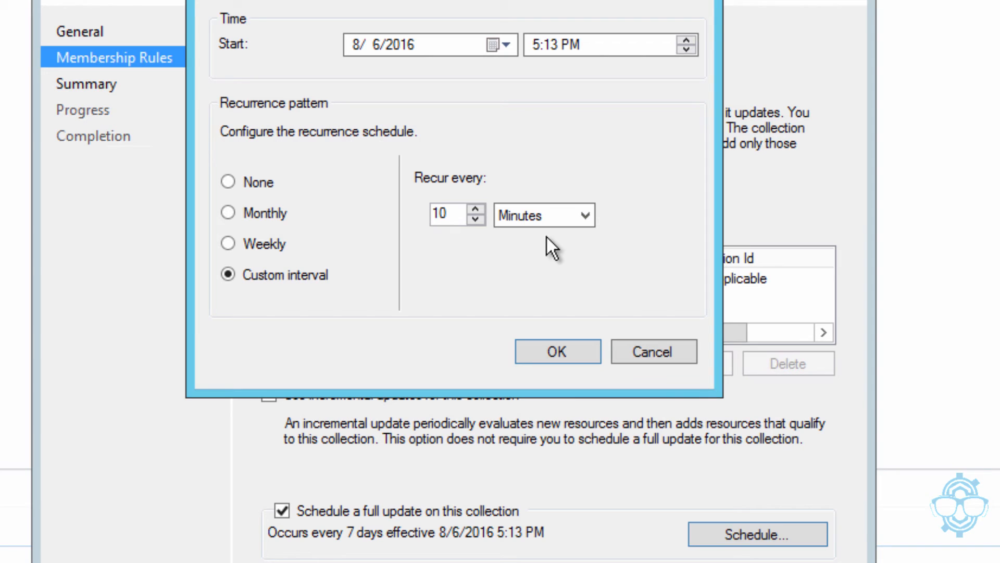
click(549, 347)
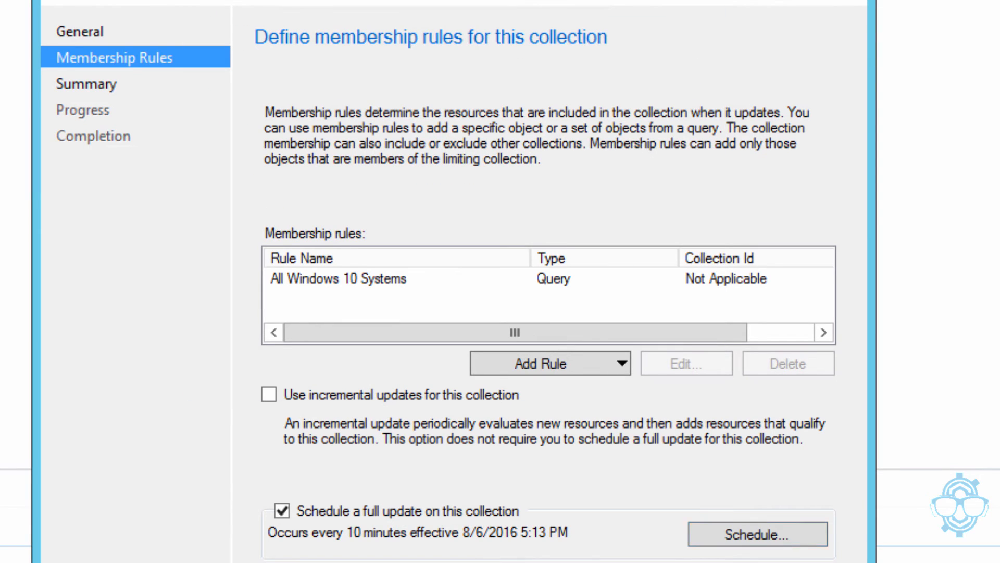
key(alt+n)
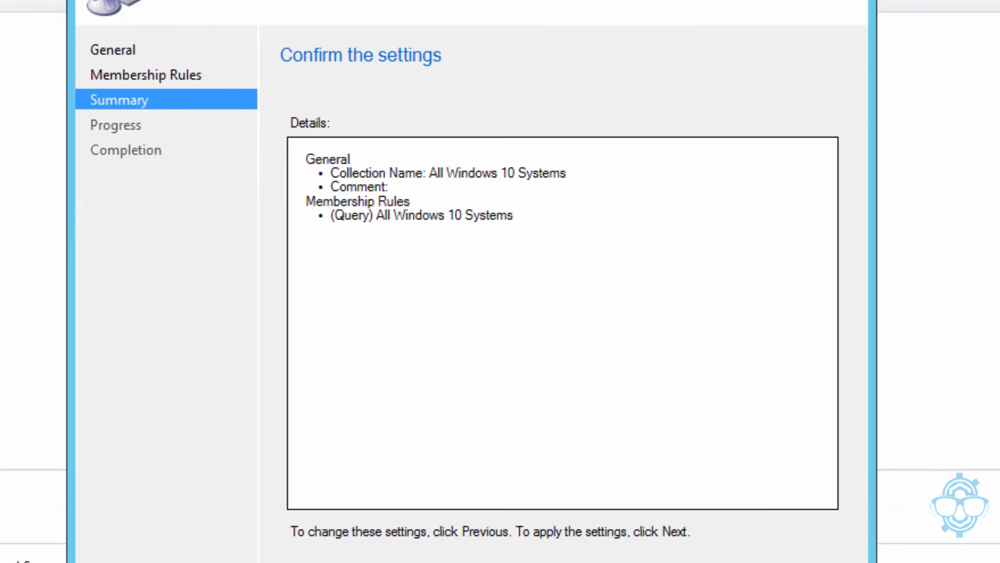
Complete the collection wizard and select the new All Windows 10 Systems collection
key(alt+n)
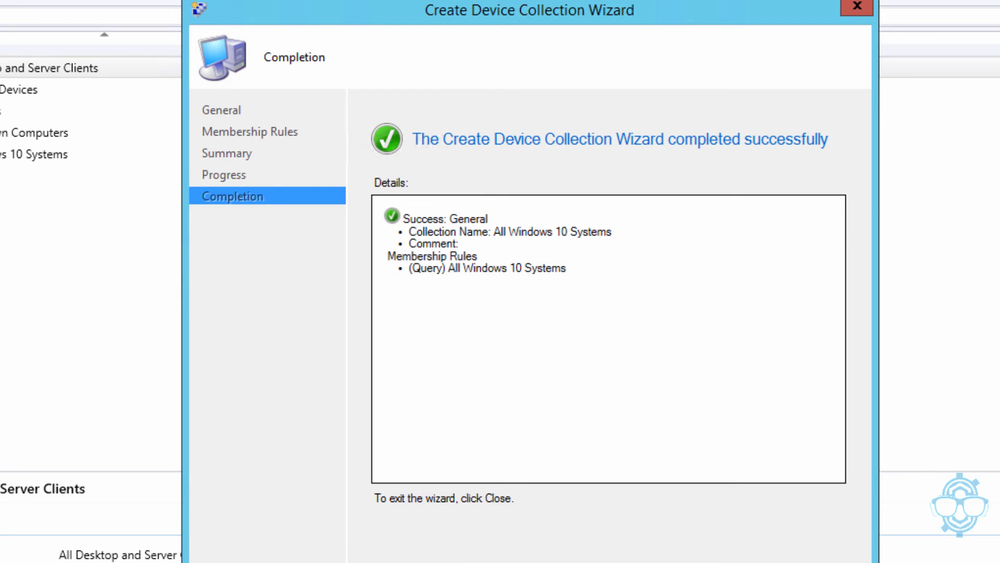
click(820, 562)
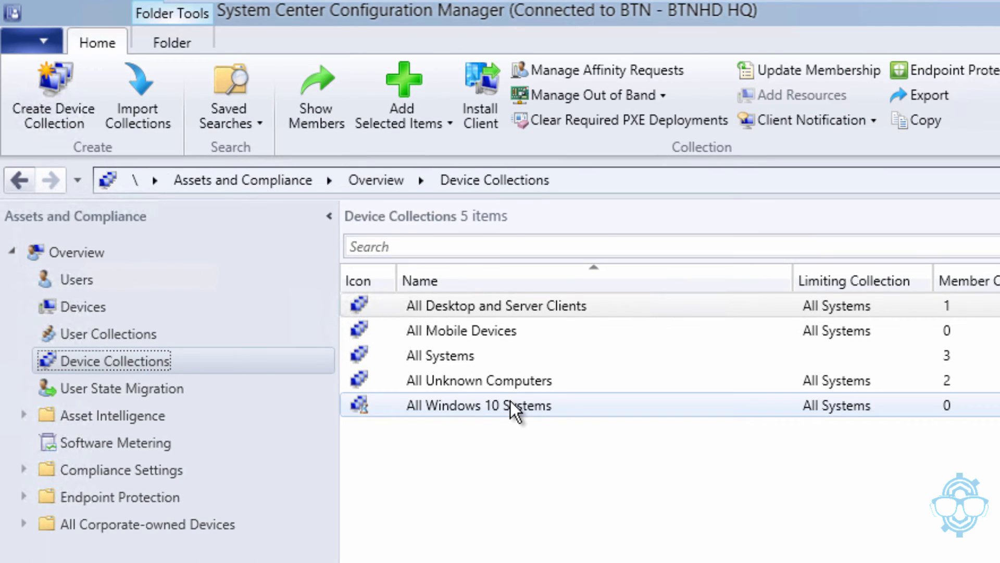
click(511, 407)
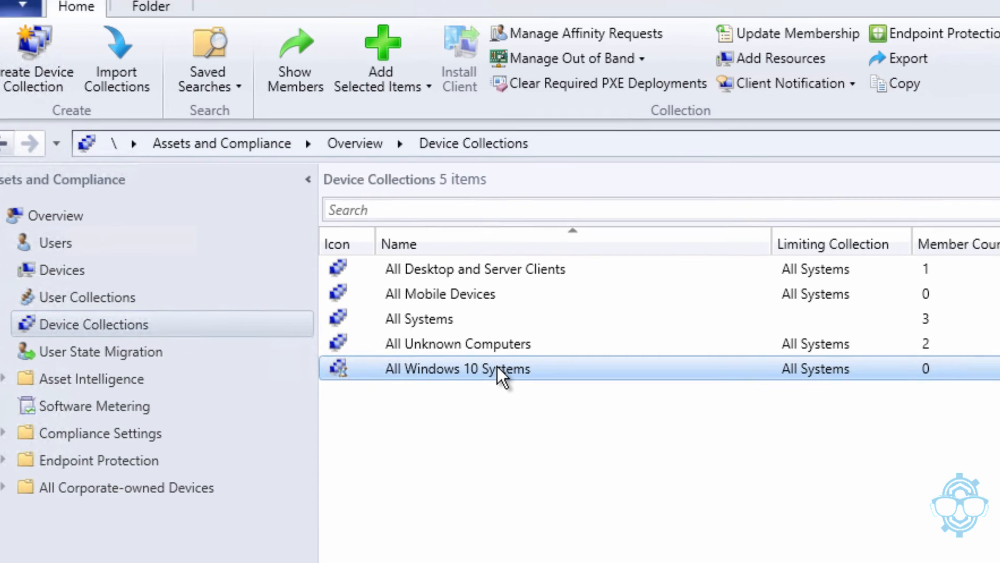
In the All Windows 10 Systems properties, enable showing the collection in the Endpoint Protection dashboard
right_click(519, 404)
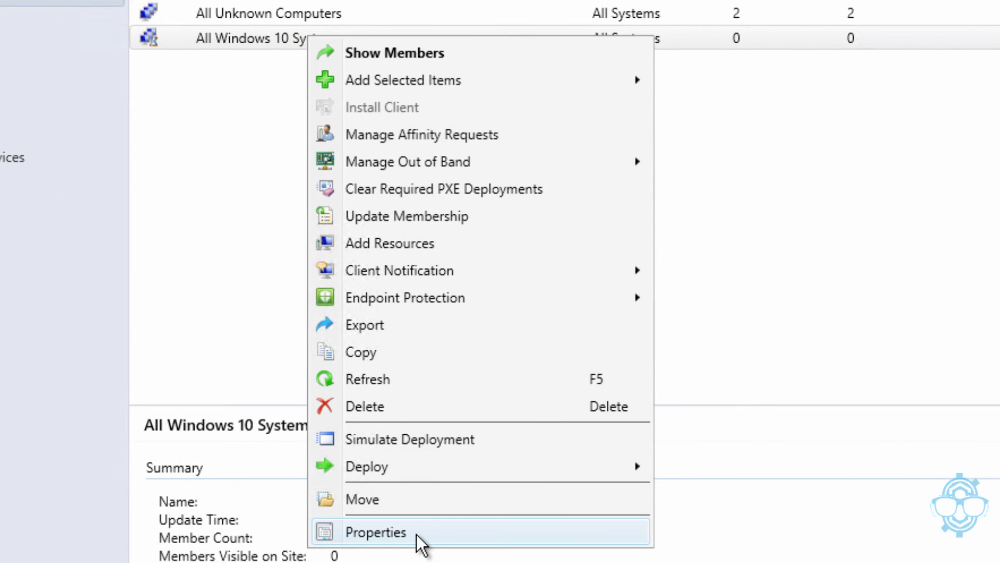
click(416, 533)
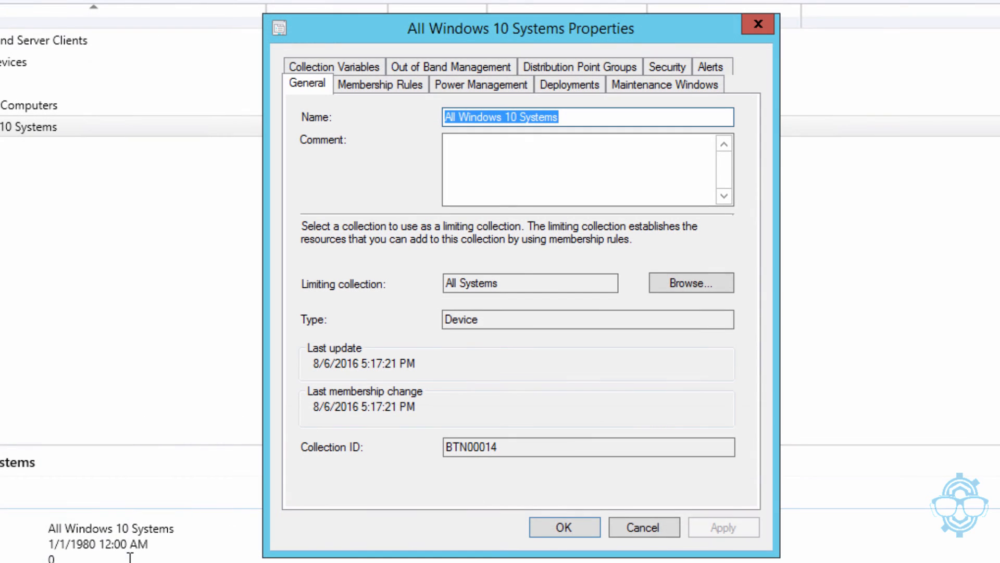
click(727, 68)
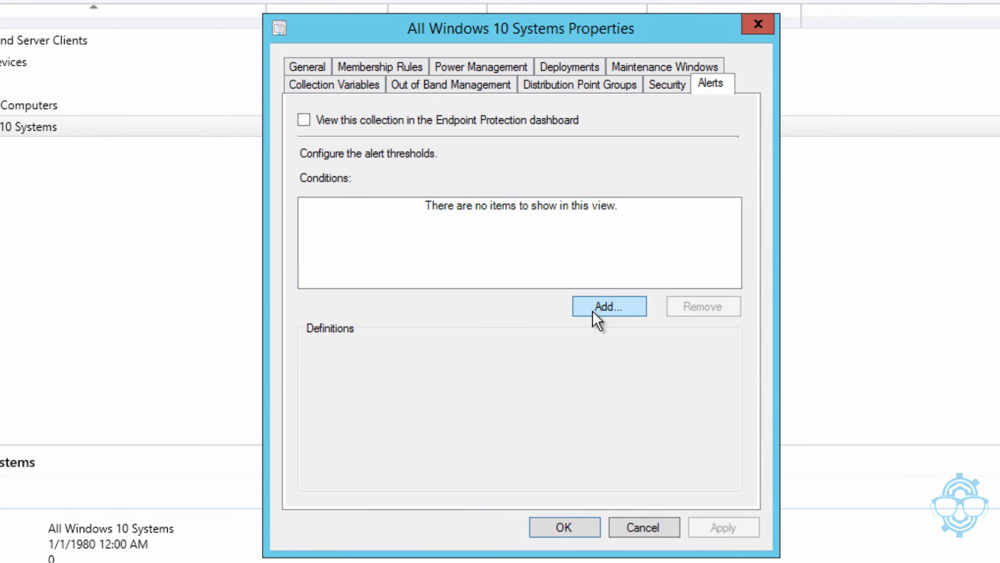
click(367, 120)
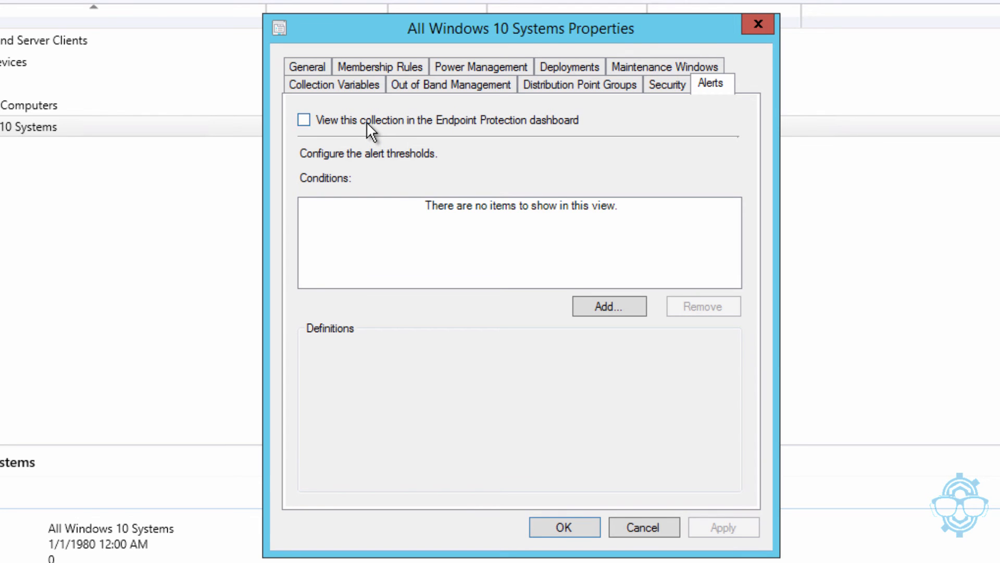
click(600, 306)
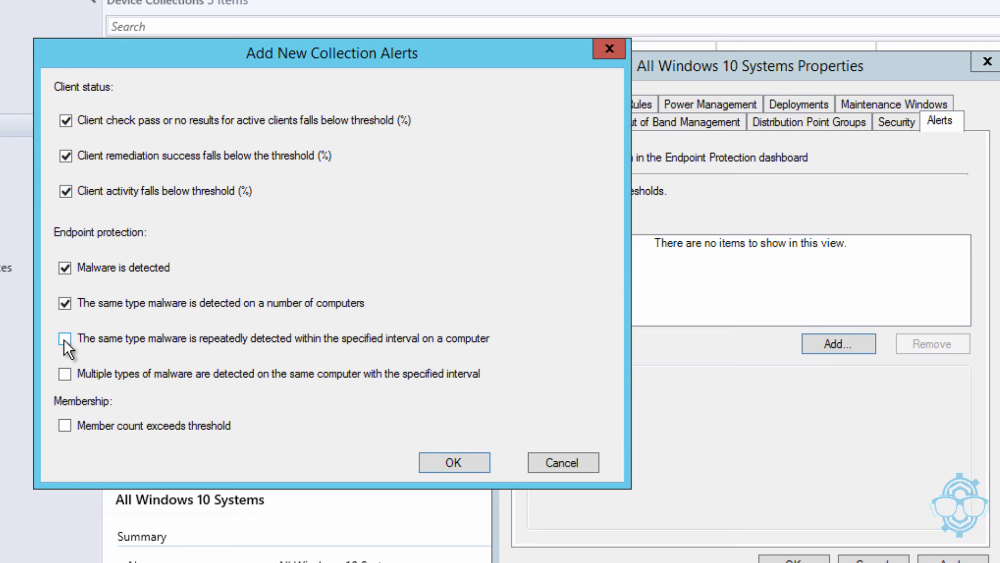
Add the member-count-threshold alert with Critical severity and save the collection properties
click(64, 422)
click(453, 462)
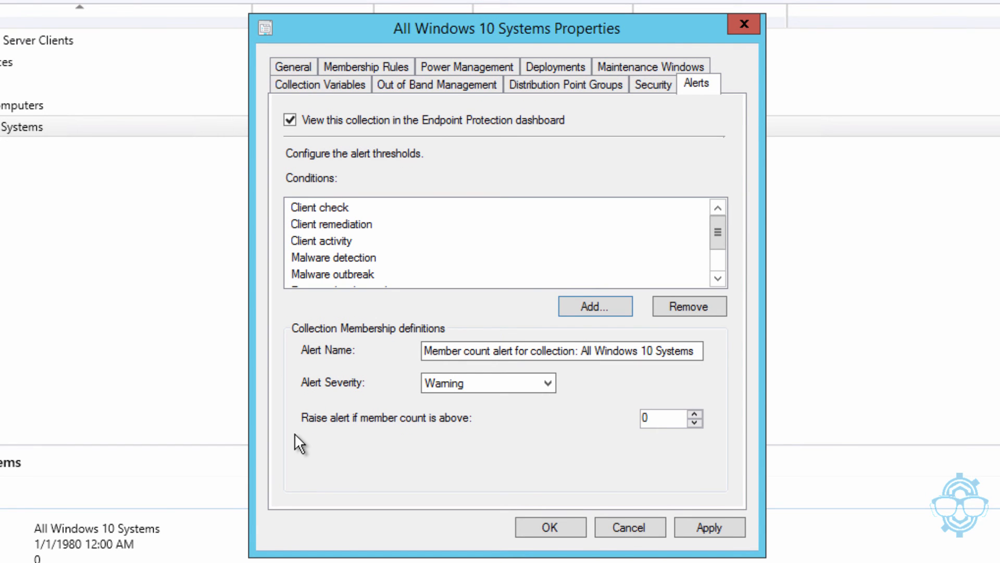
click(502, 382)
click(488, 403)
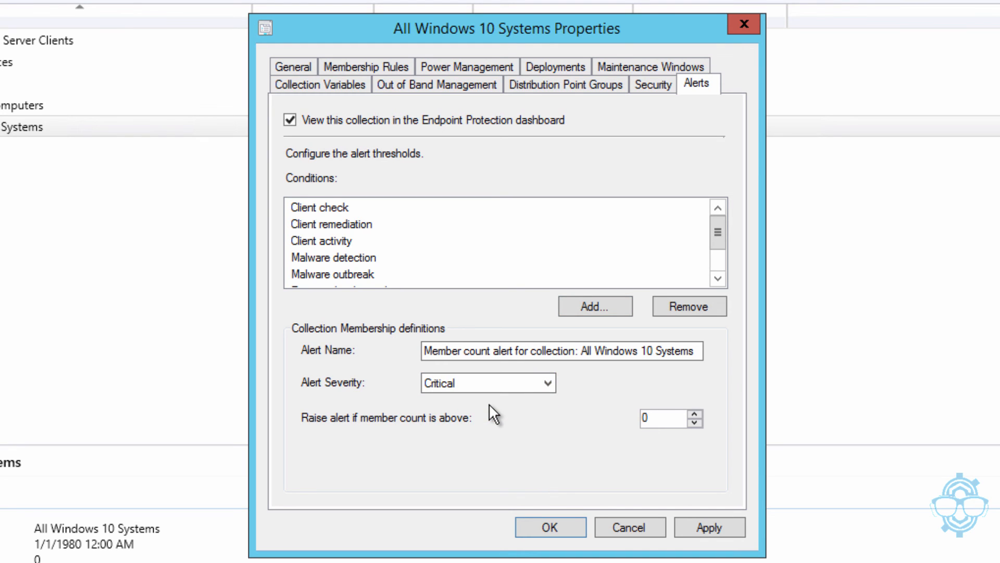
click(705, 533)
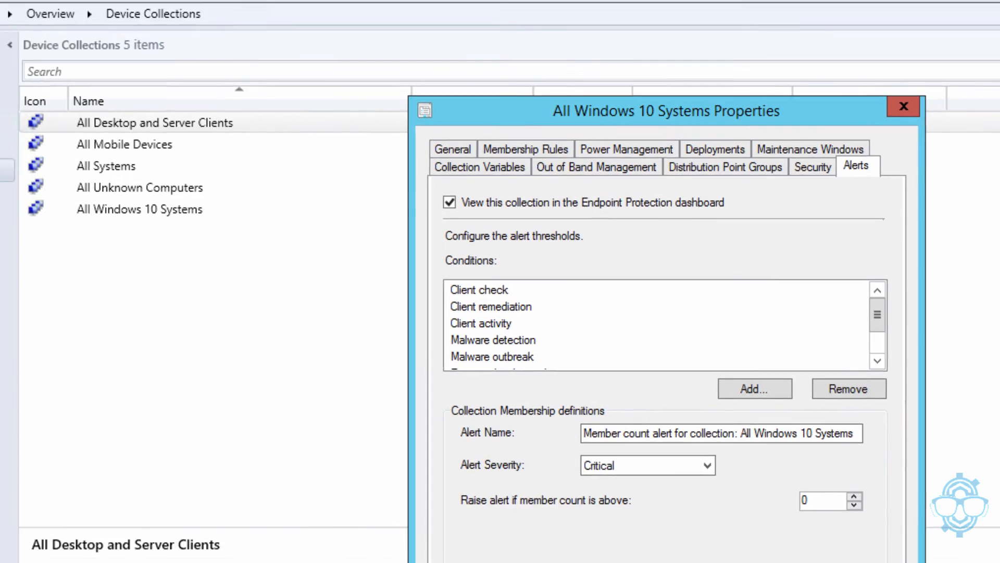
click(550, 527)
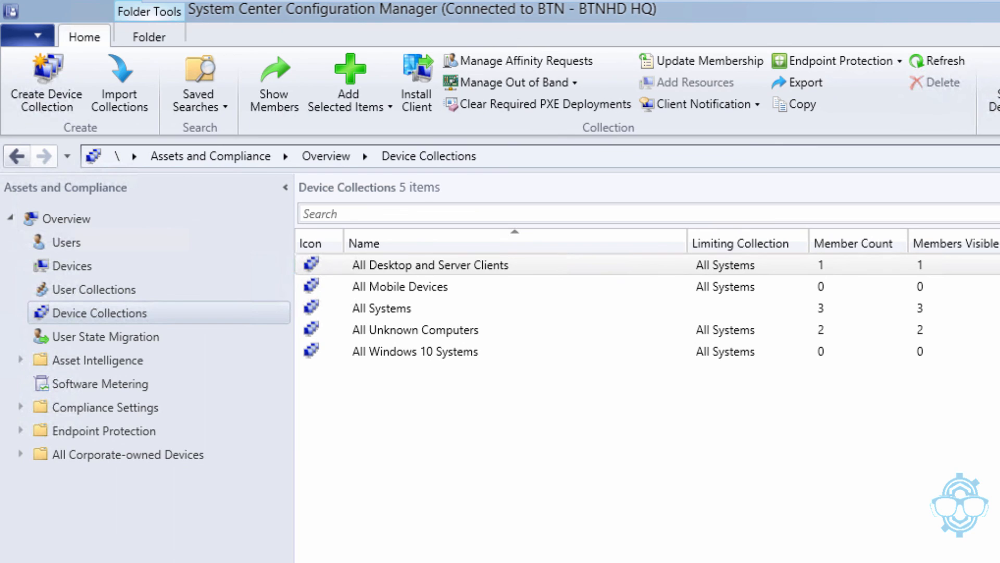